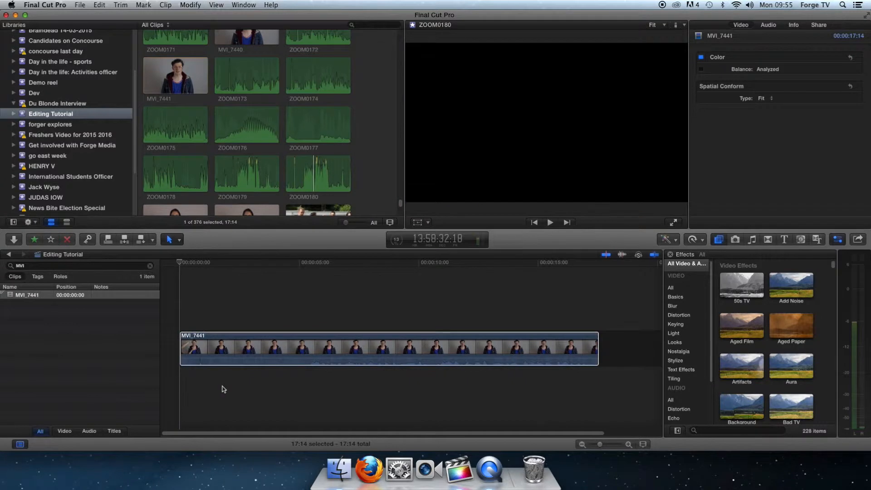
# - Connect the ZOOM0180 audio beneath MVI_7441 at the timeline start and play the opening to hear both sounds
pyautogui.moveTo(319, 48); pyautogui.dragTo(208, 379)
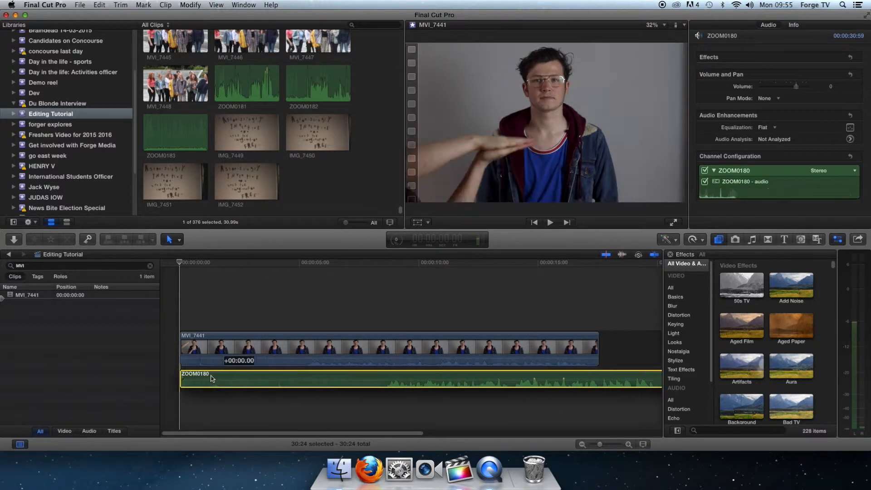
pyautogui.click(183, 286)
pyautogui.press('space')
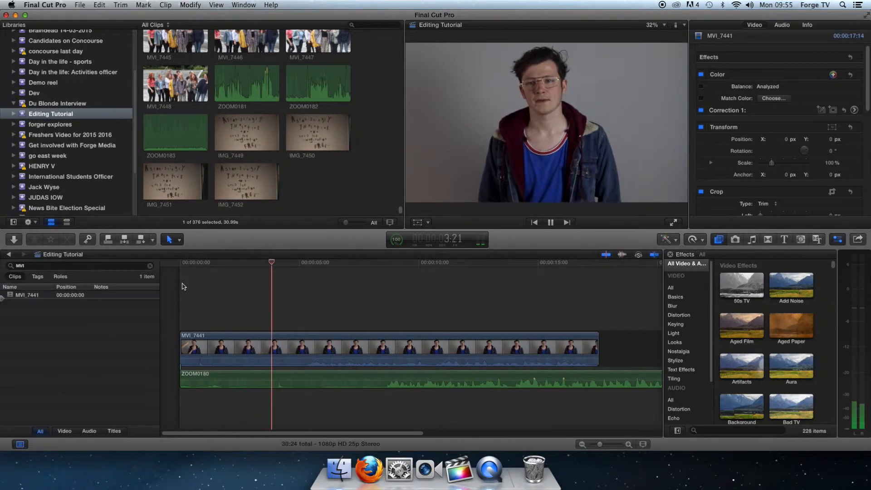
pyautogui.press('space')
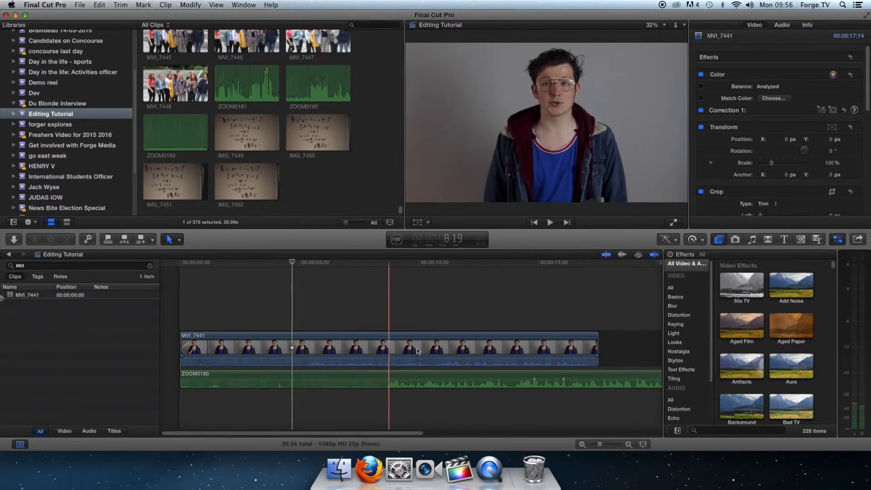
# - Play through the speech sections to examine how the camera sound and the ZOOM0180 recording line up
pyautogui.click(377, 349)
pyautogui.press('space')
pyautogui.press('space')
pyautogui.click(309, 335)
pyautogui.press('space')
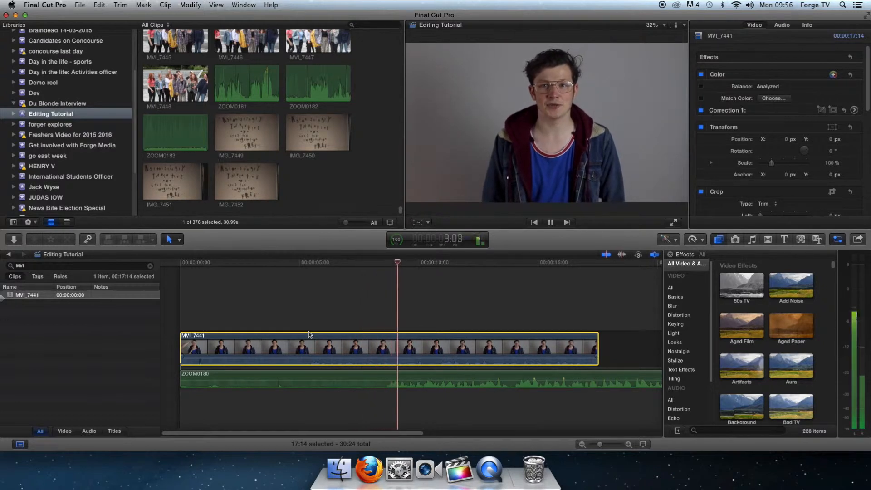
pyautogui.press('space')
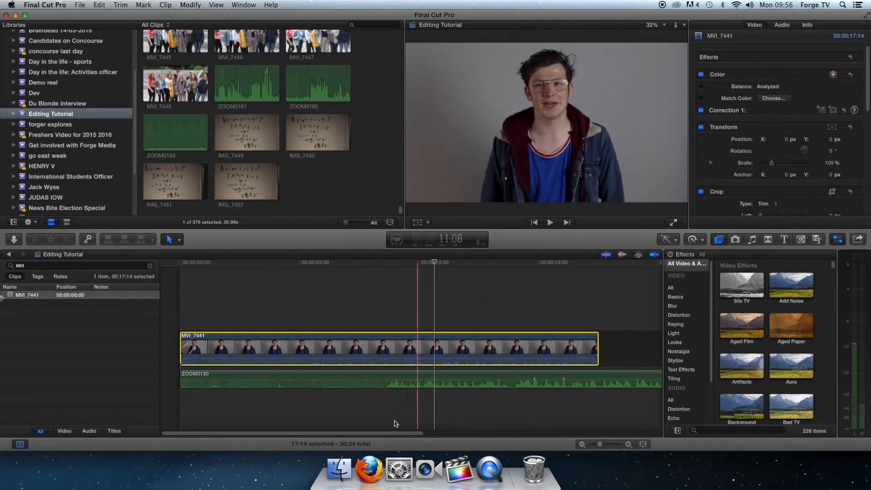
pyautogui.hscroll(2, 406, 434)
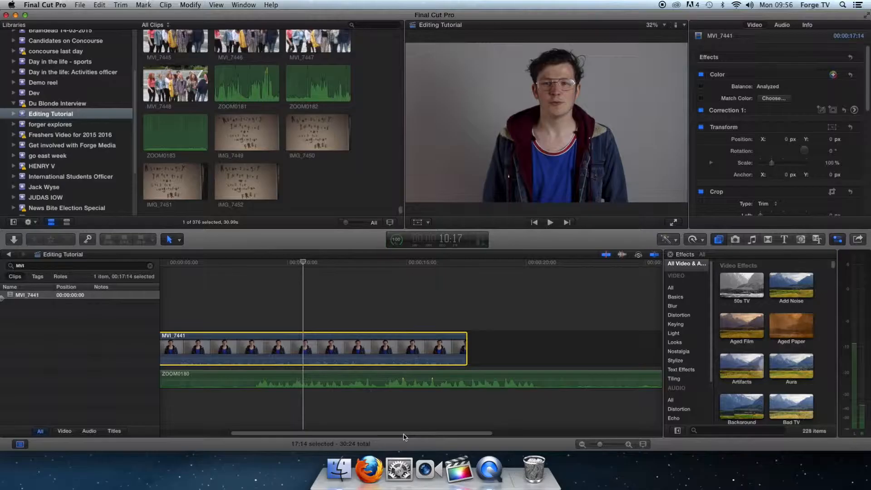
pyautogui.hscroll(-2, 293, 438)
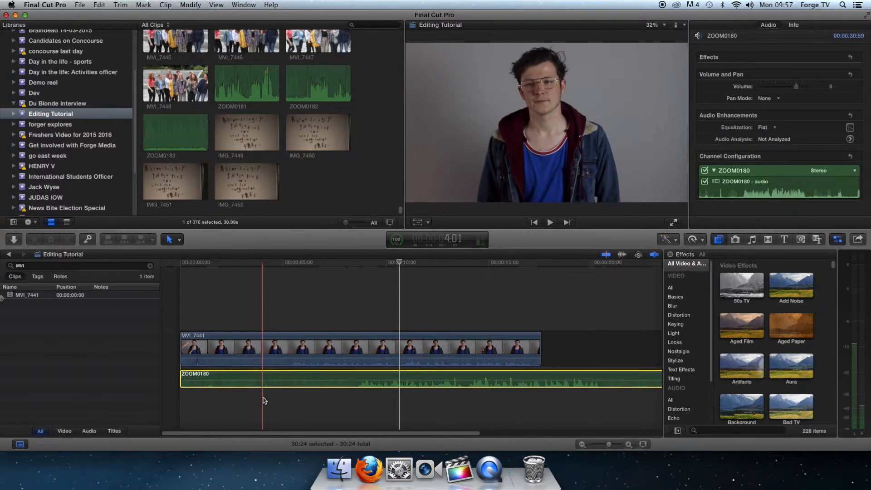
pyautogui.press('space')
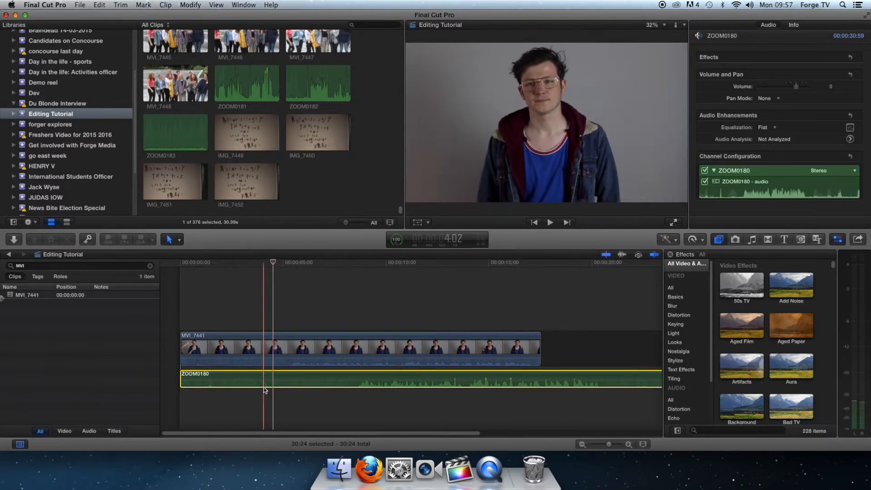
# - Trim the start of ZOOM0180 to about 27 seconds long, roughly align its clap with the clap in MVI_7441, and play it back
pyautogui.moveTo(182, 374); pyautogui.dragTo(211, 378)
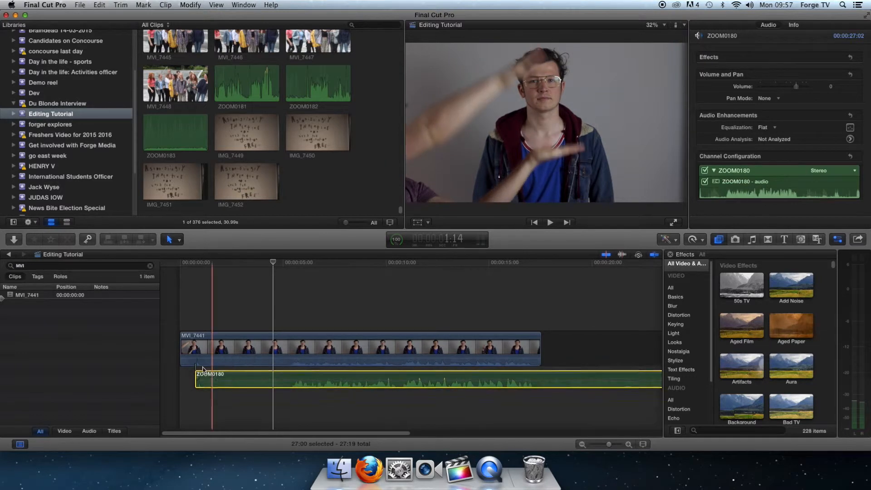
pyautogui.click(198, 365)
pyautogui.press('space')
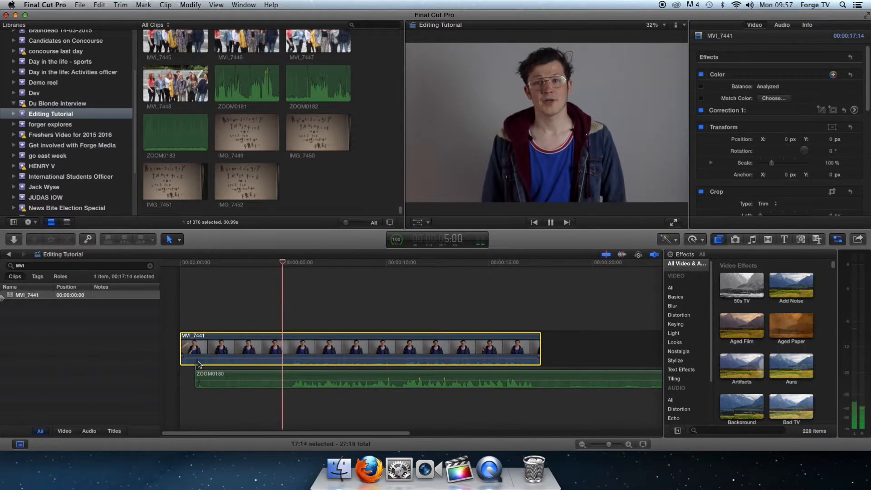
pyautogui.press('space')
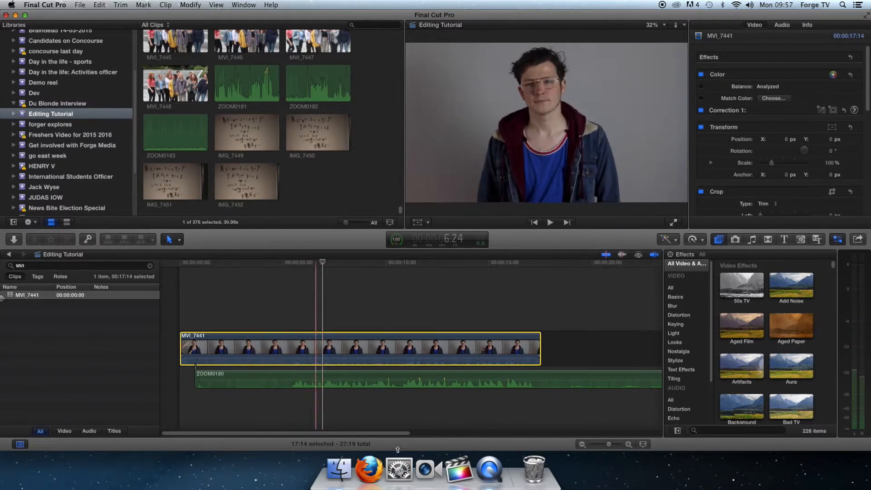
# - Shift ZOOM0180 about two frames earlier so its clap spike matches the clap in MVI_7441 at frame 20, and check the sync
pyautogui.click(628, 445)
pyautogui.moveTo(337, 433); pyautogui.dragTo(237, 434)
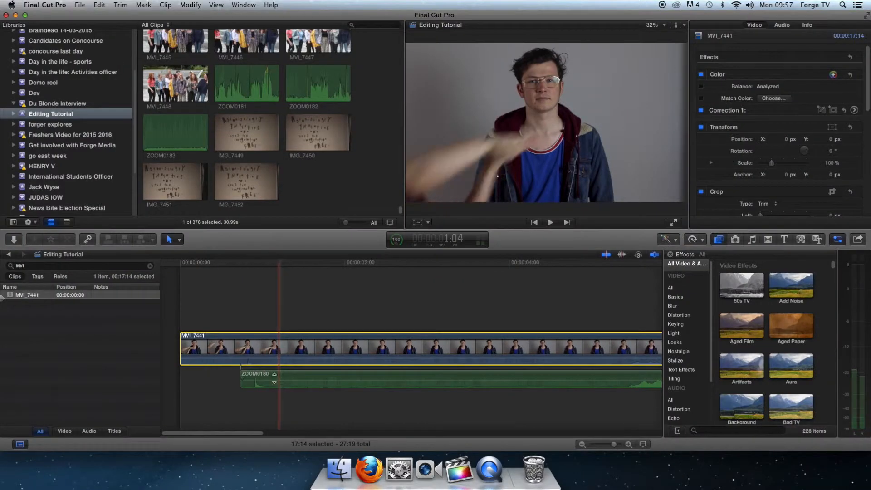
pyautogui.click(248, 368)
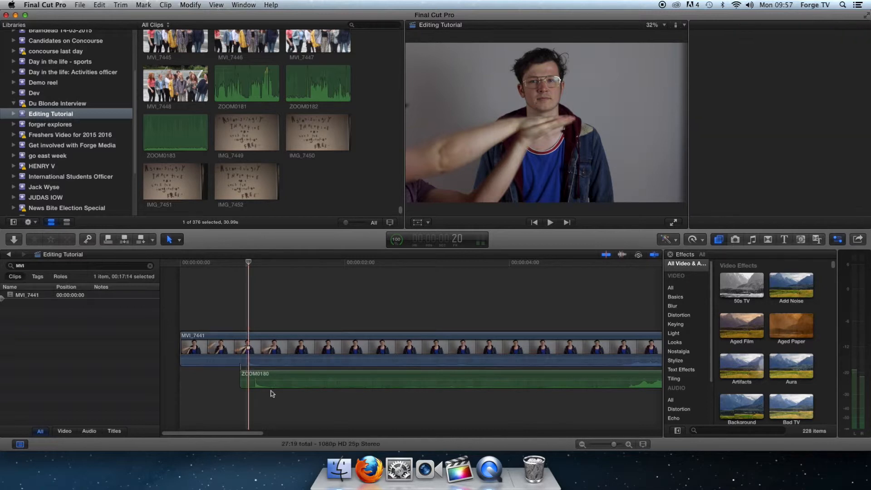
pyautogui.moveTo(272, 376); pyautogui.dragTo(269, 377)
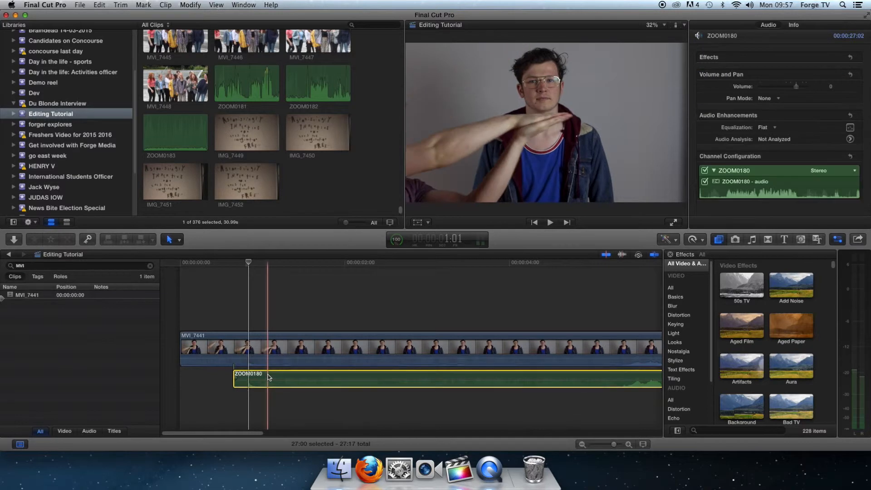
pyautogui.click(242, 364)
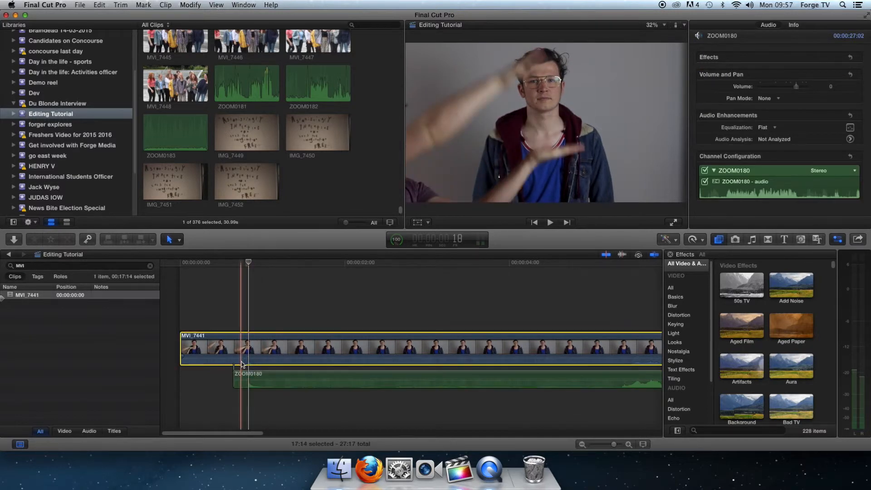
pyautogui.press('space')
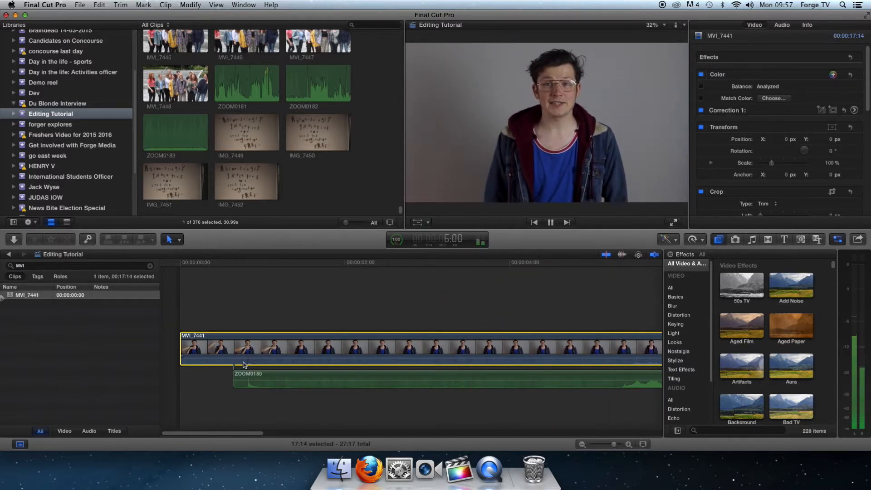
pyautogui.press('space')
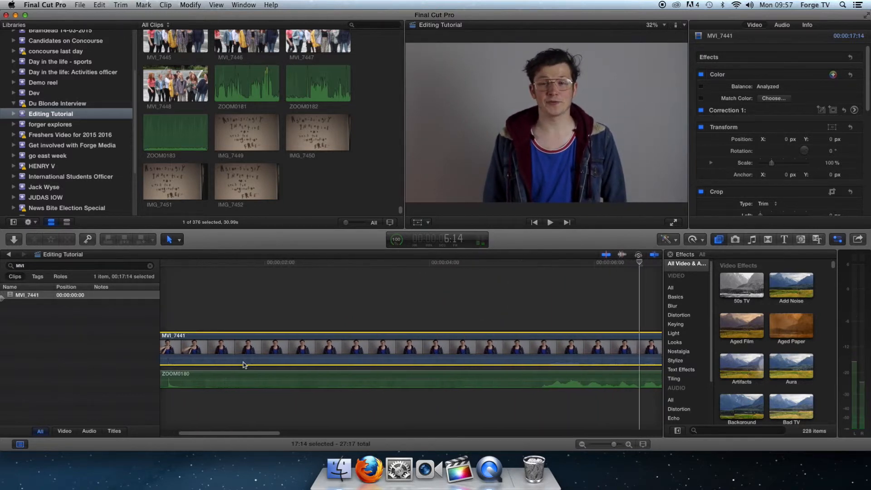
pyautogui.click(582, 444)
pyautogui.click(582, 445)
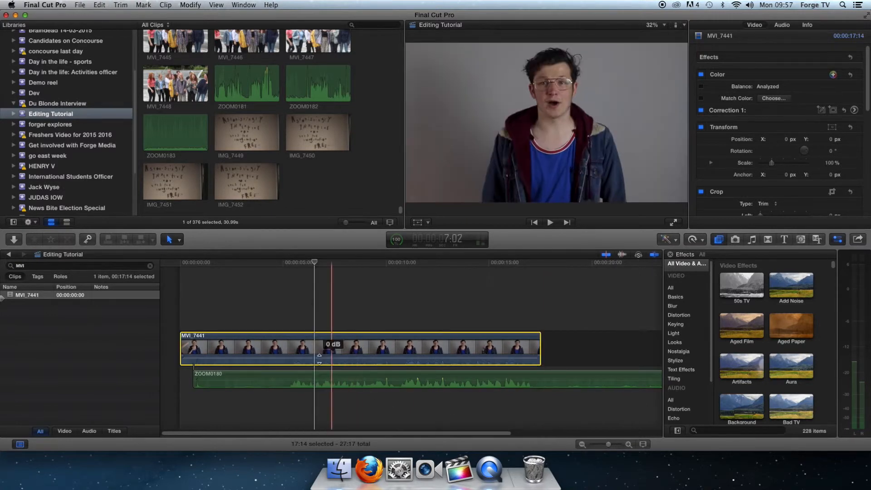
pyautogui.press('space')
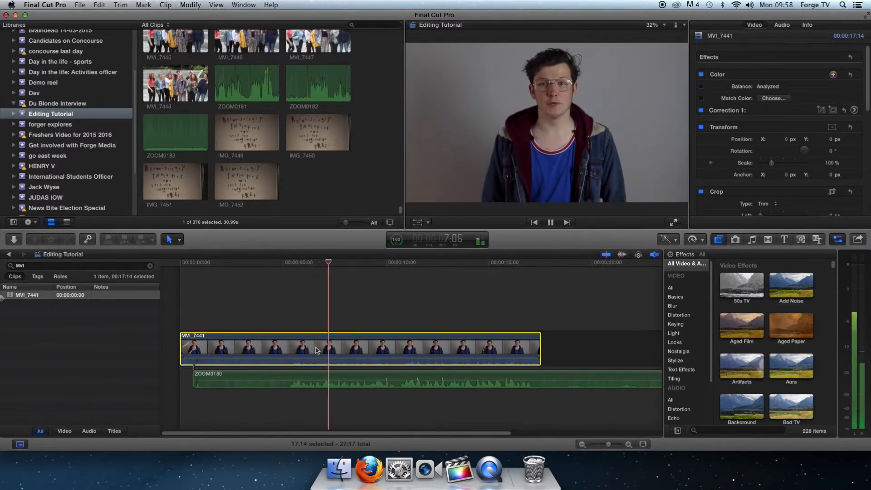
pyautogui.press('space')
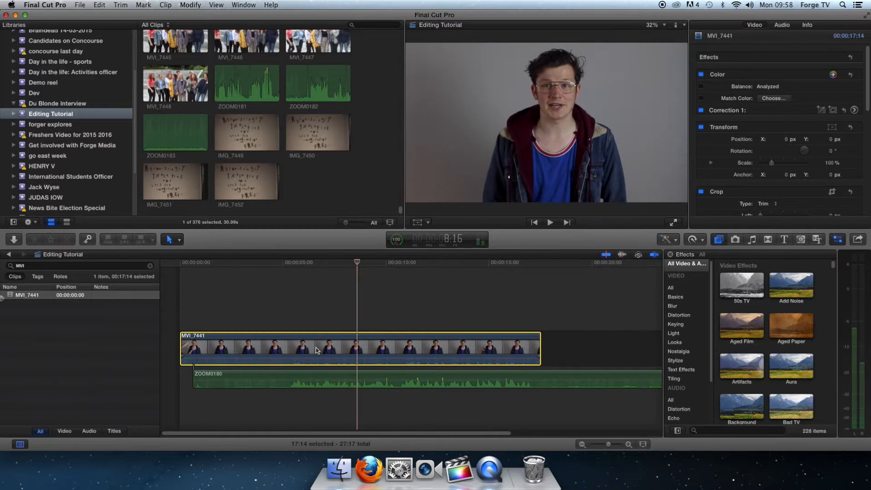
# - Detach the camera audio from the MVI_7441 video clip
pyautogui.rightClick(291, 356)
pyautogui.click(305, 357)
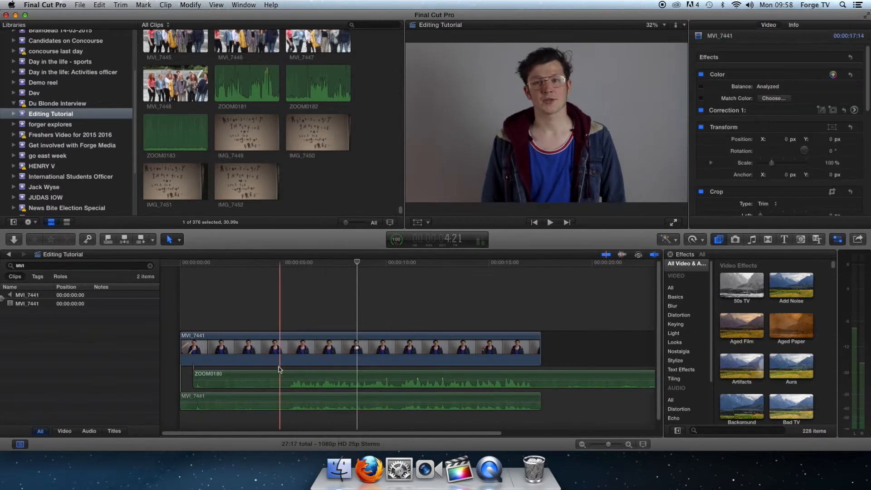
pyautogui.click(191, 400)
pyautogui.click(235, 347)
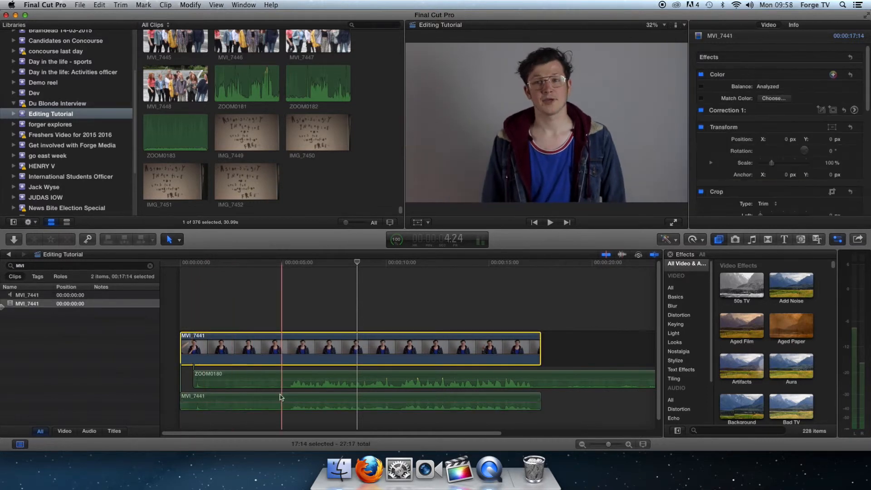
# - Disable the detached MVI_7441 audio clip and play the timeline with only the ZOOM0180 sound
pyautogui.click(248, 403)
pyautogui.rightClick(247, 403)
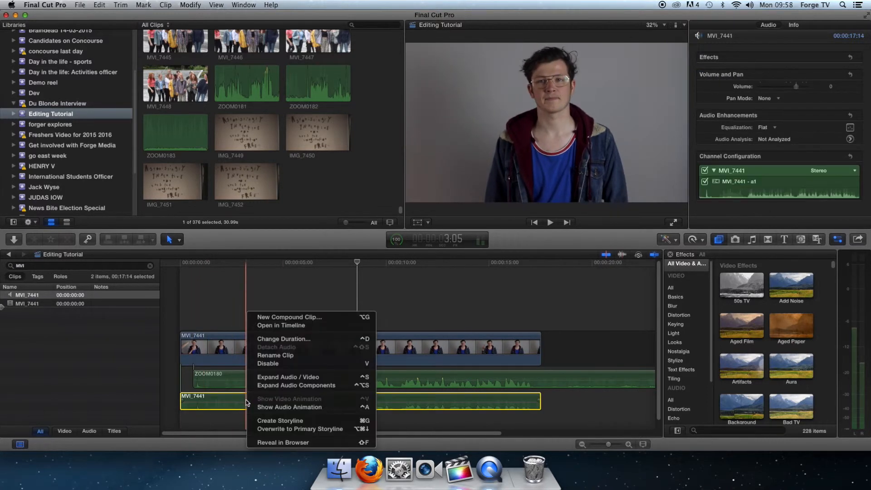
pyautogui.click(282, 364)
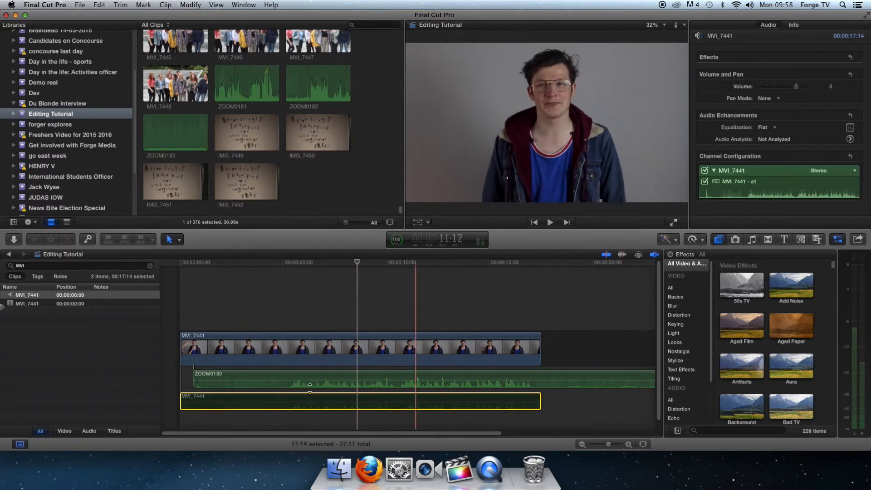
pyautogui.click(233, 304)
pyautogui.press('space')
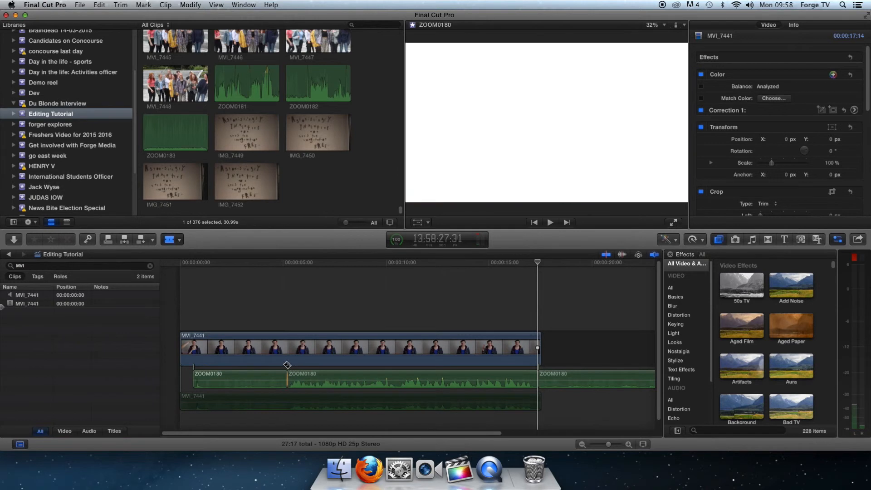
# - Cut the MVI_7441 video and its disabled audio with the Blade at 5:05 and 17:10, matching the ZOOM0180 cuts
pyautogui.keyDown('shift'); pyautogui.click(288, 381); pyautogui.keyUp('shift')
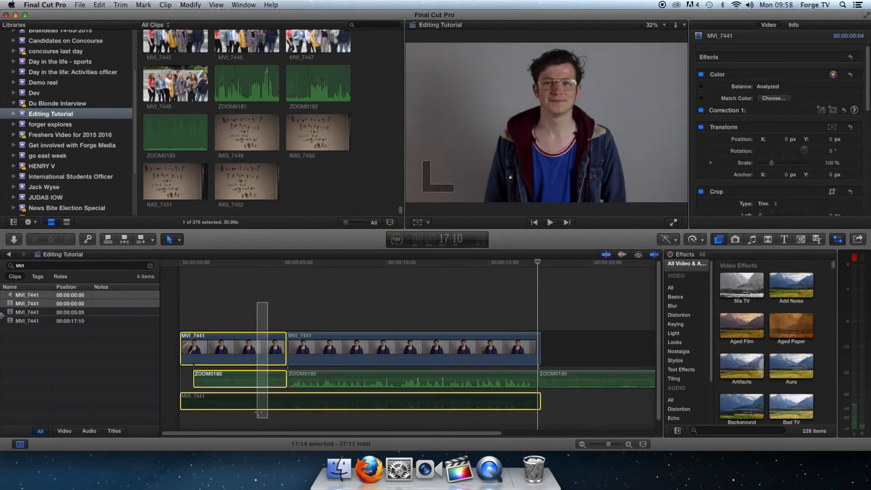
pyautogui.click(288, 399)
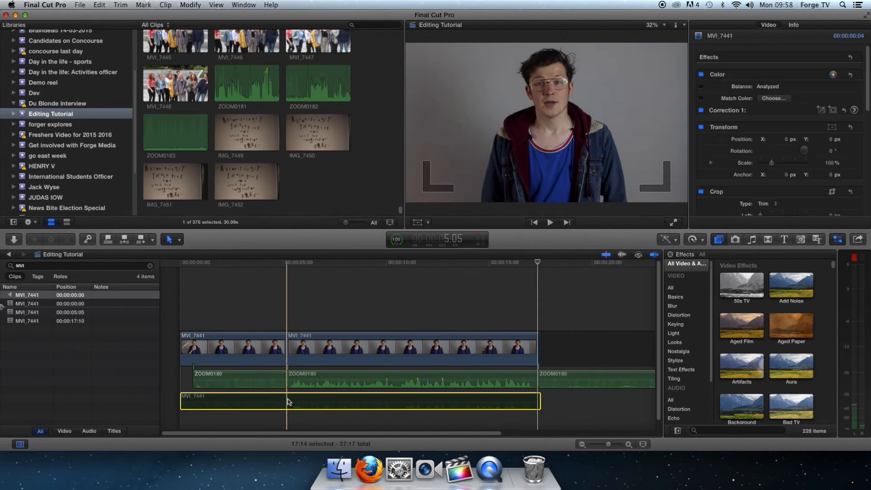
pyautogui.press('b')
pyautogui.click(290, 401)
pyautogui.press('super+4')
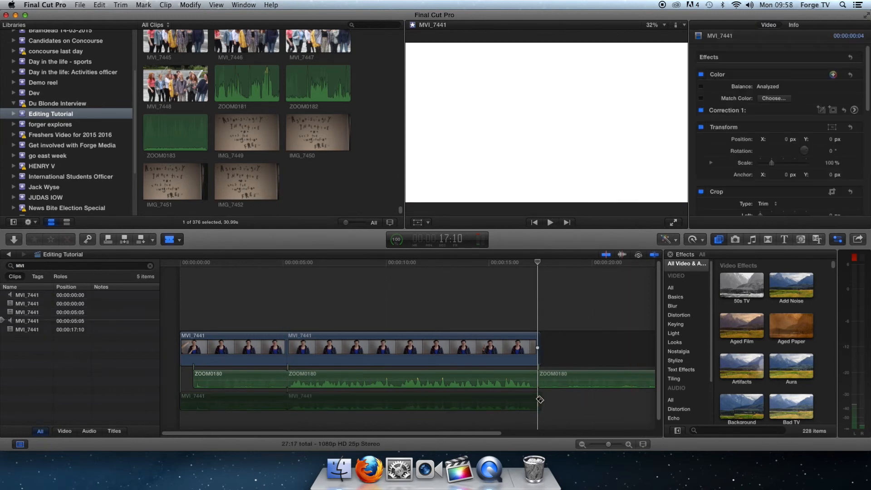
# - Delete all clip sections after 17:10 and before 5:05, and play the remaining piece from the timeline start
pyautogui.click(563, 378)
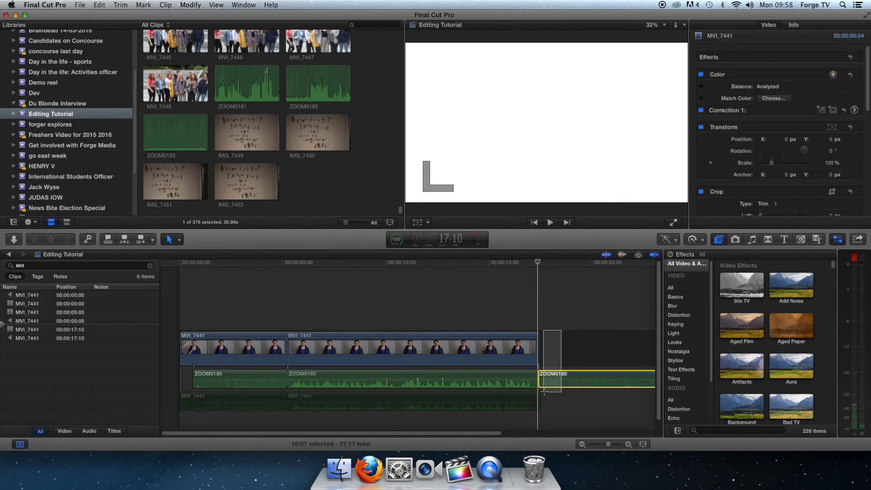
pyautogui.press('Delete')
pyautogui.moveTo(263, 302); pyautogui.dragTo(248, 416)
pyautogui.press('Delete')
pyautogui.press('Home')
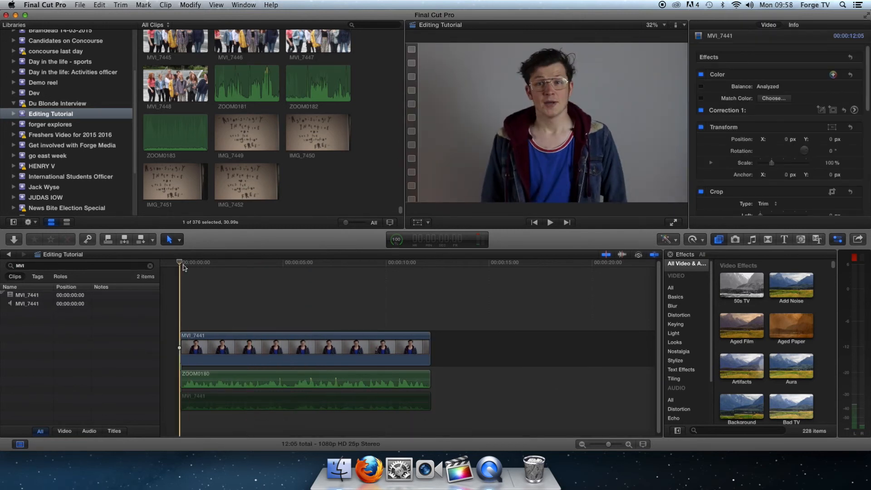
pyautogui.press('space')
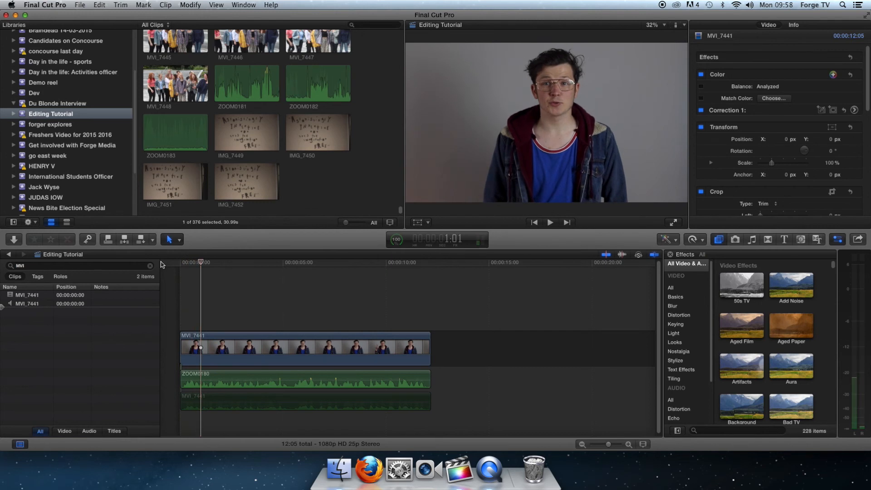